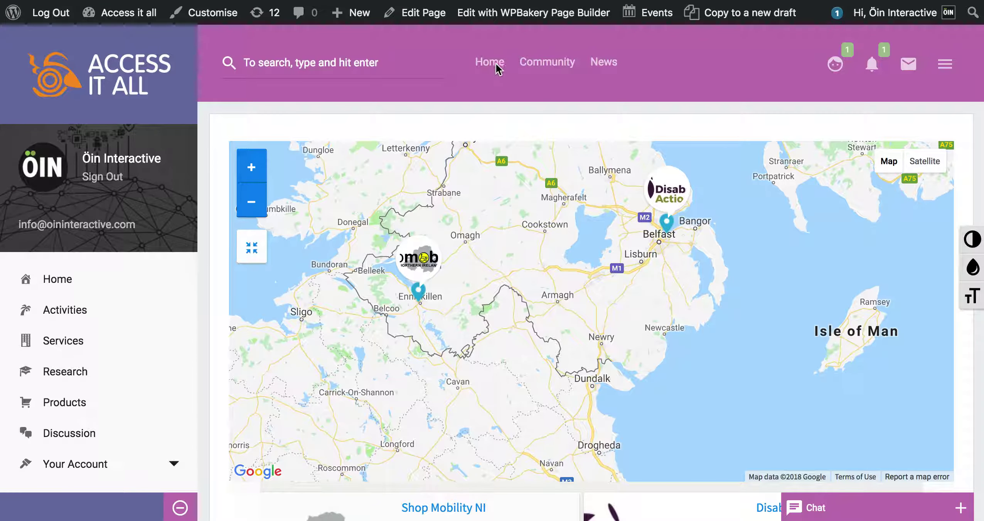
Go to the Access It All home page, then open its Research page.
click(493, 68)
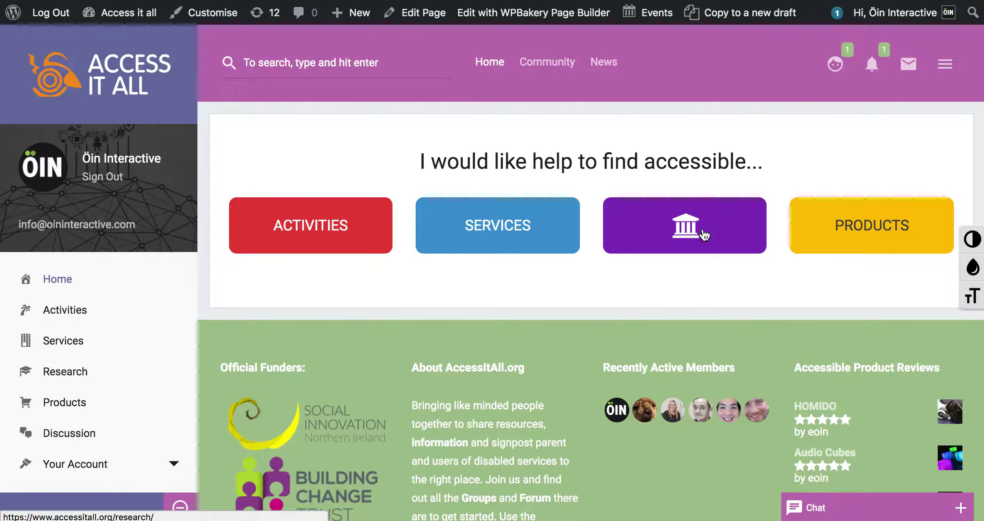
click(704, 235)
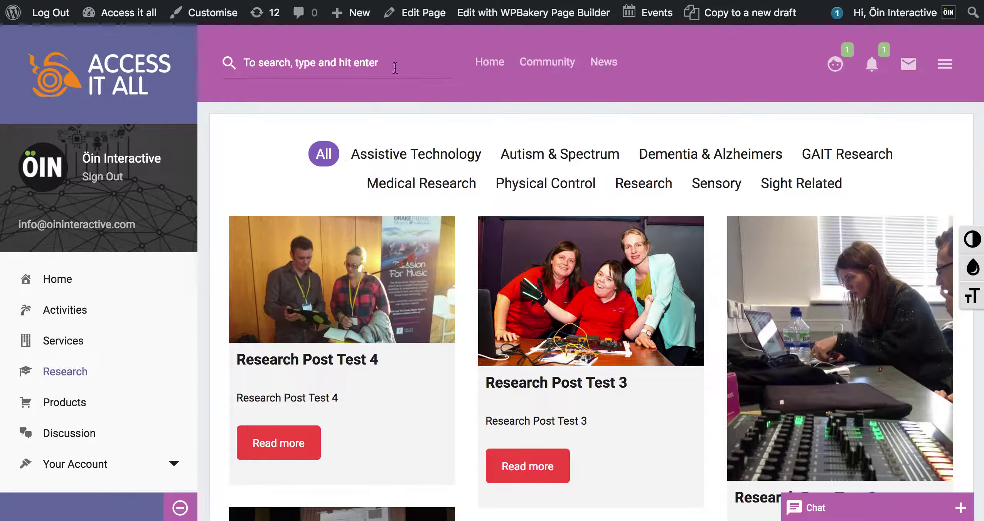
mouse_move(352, 13)
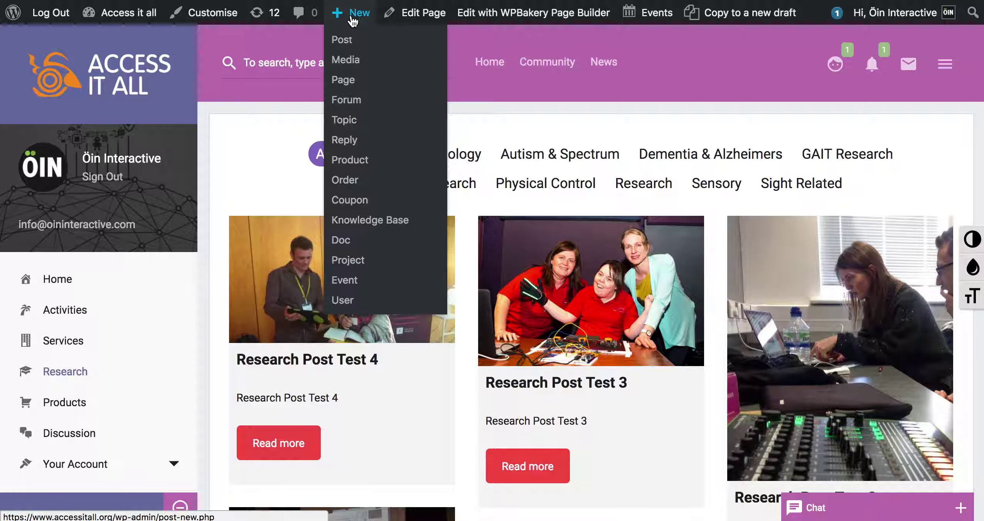
Create a new post from the admin bar's New menu, titled 'Research Post 5'.
click(352, 47)
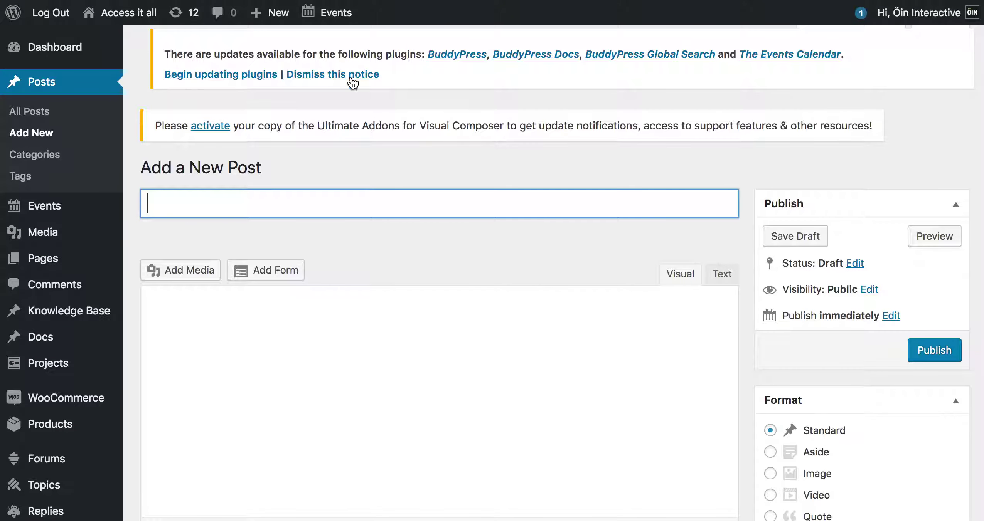
text(R)
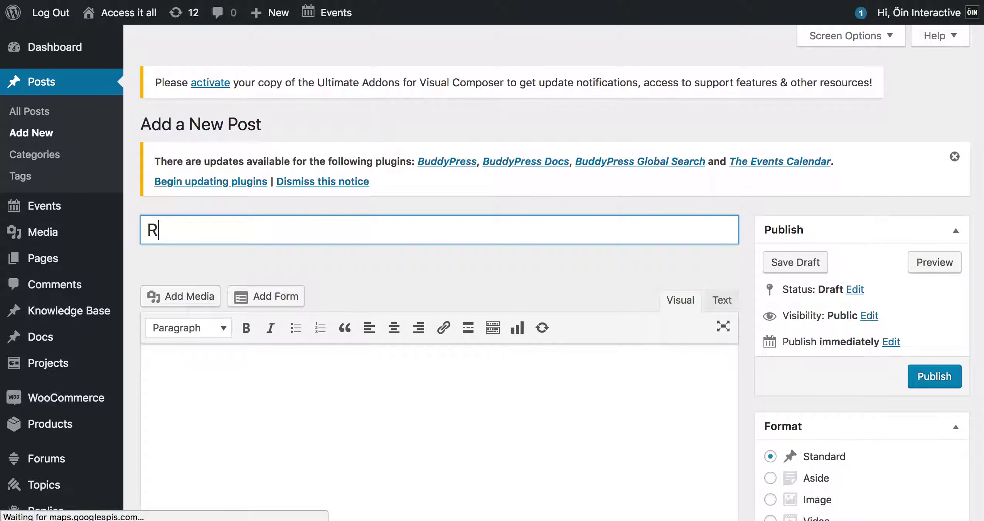
text(esearch Post 5)
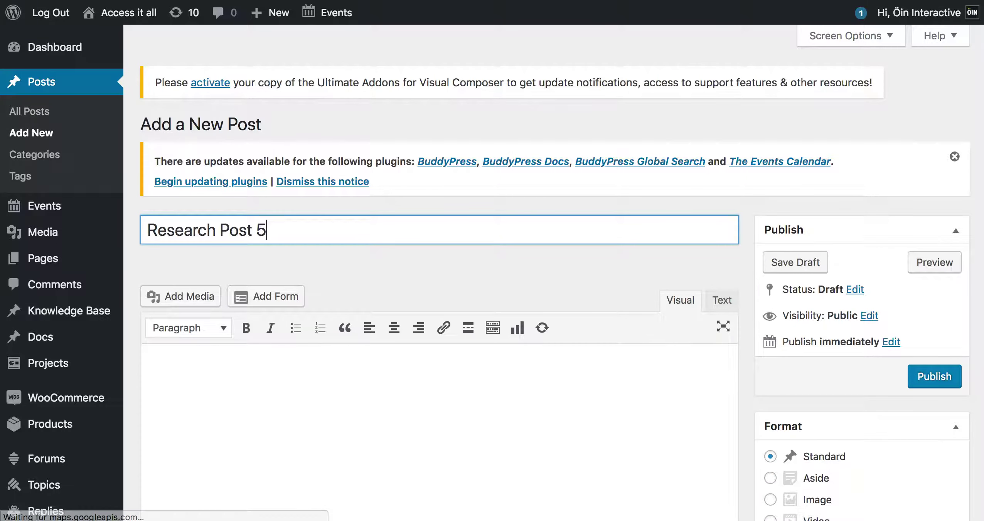
scroll(422, 231, down, 3)
Write 'Test research post 5' as a Heading 1, followed by 'Some text here.'.
click(384, 264)
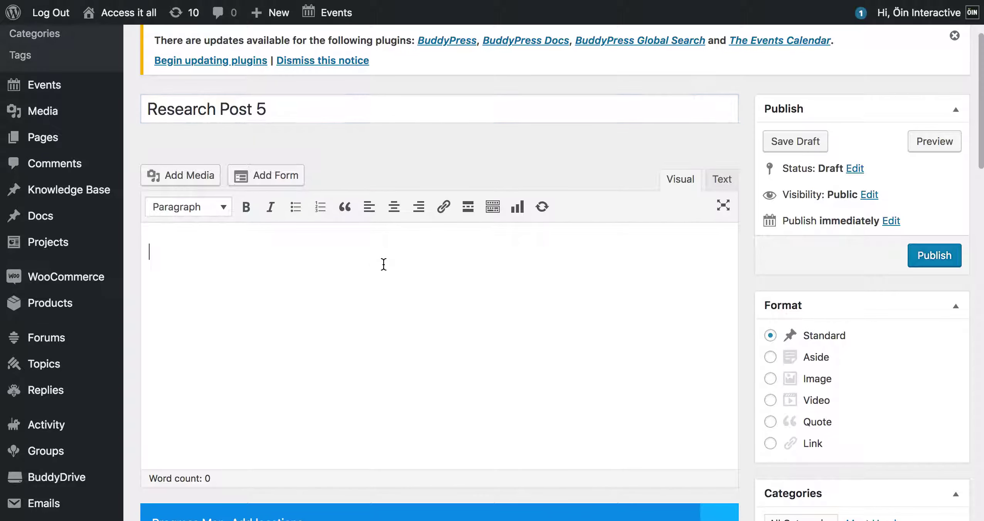
text(Test research post 5)
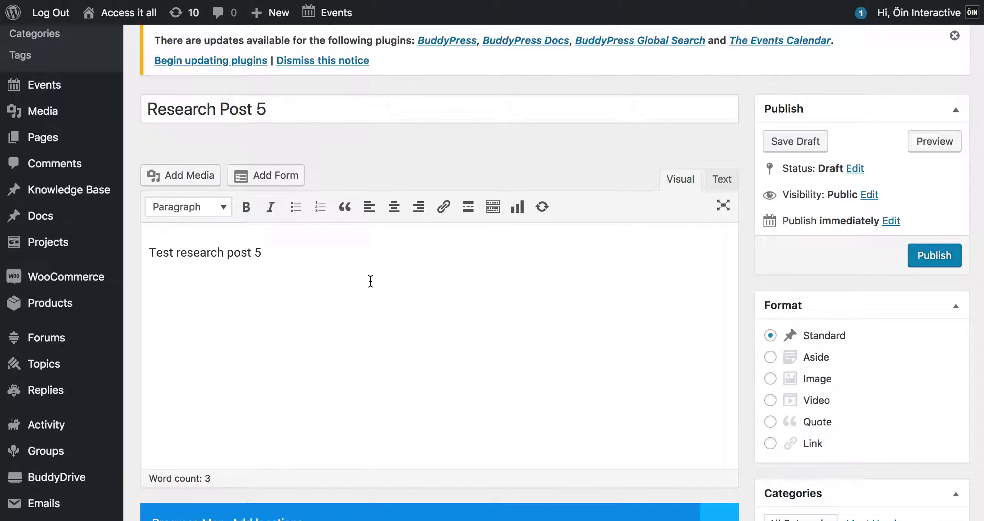
text(some text here)
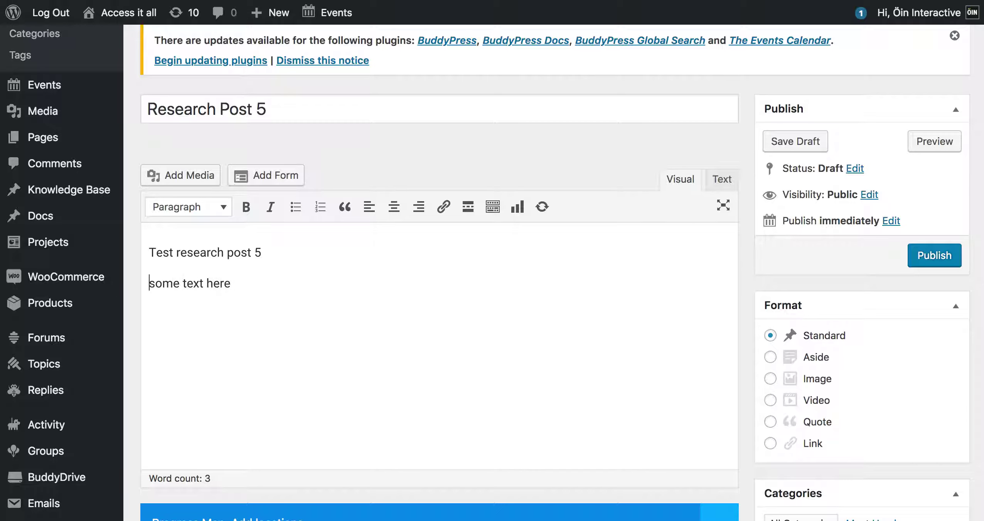
key(shift+Right)
text(S)
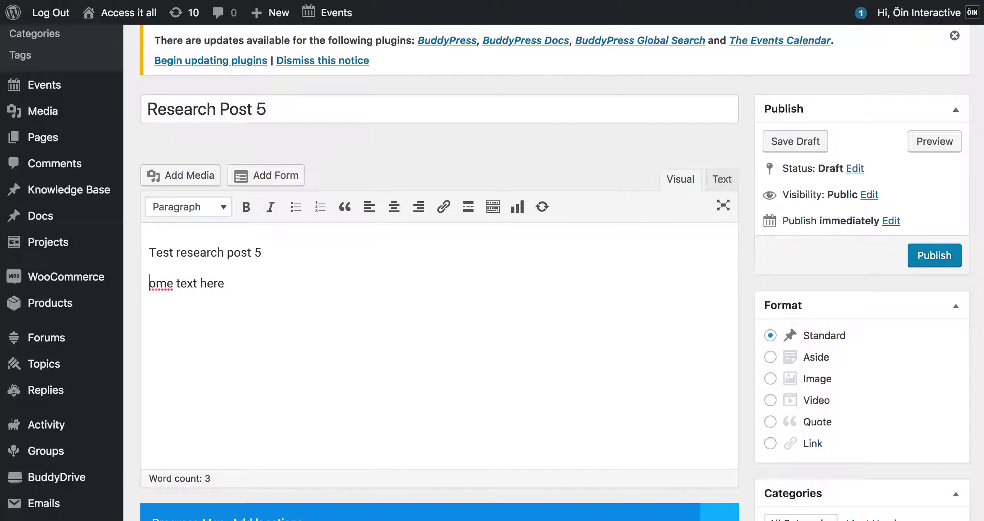
key(End)
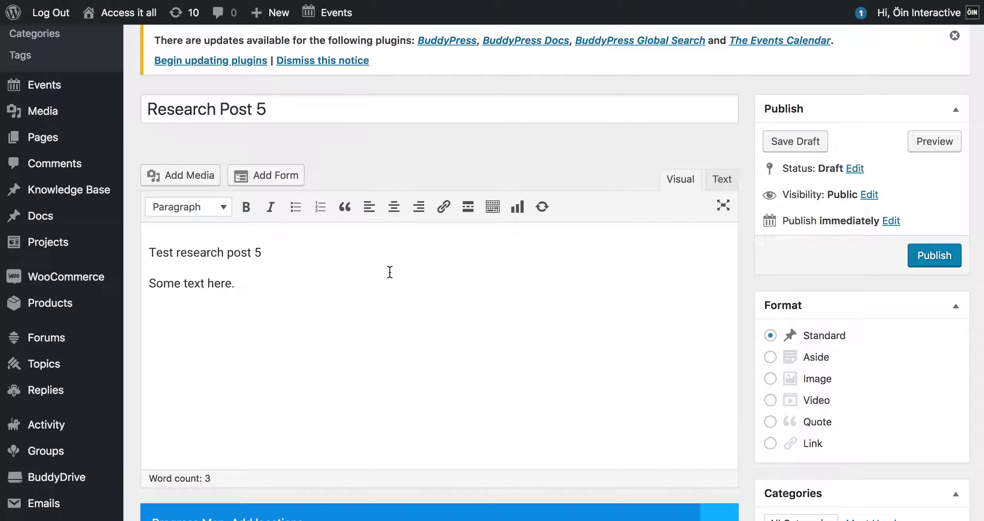
click(214, 211)
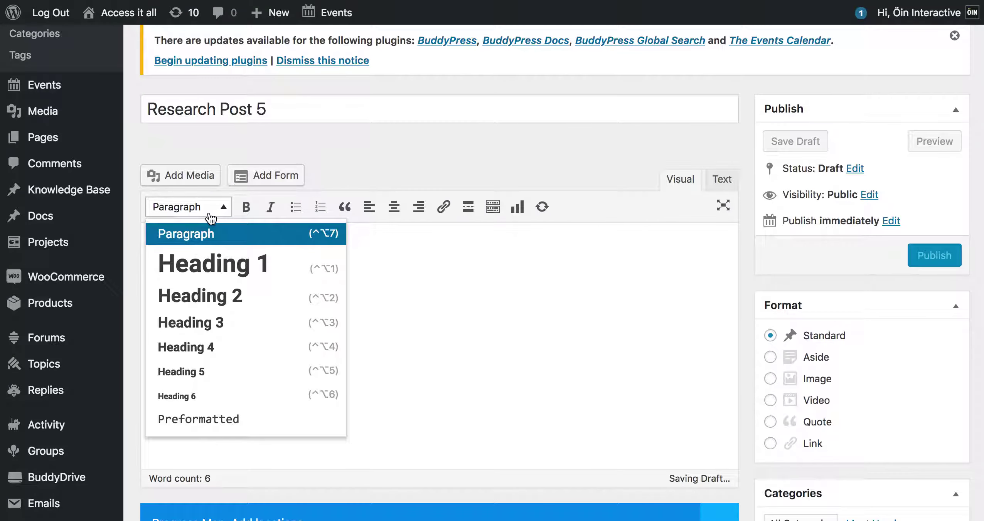
click(231, 268)
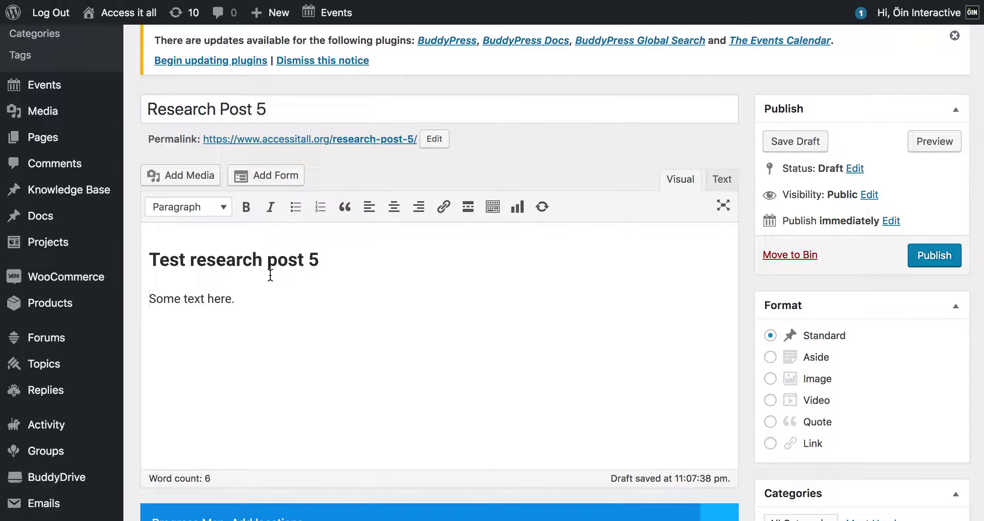
click(179, 178)
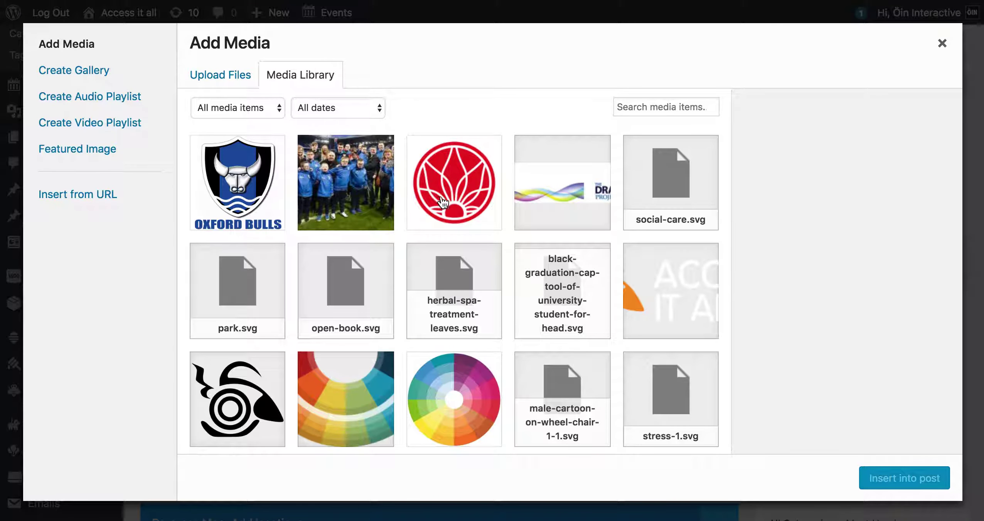
Insert color-wheel.jpg into the post body with right alignment.
click(443, 399)
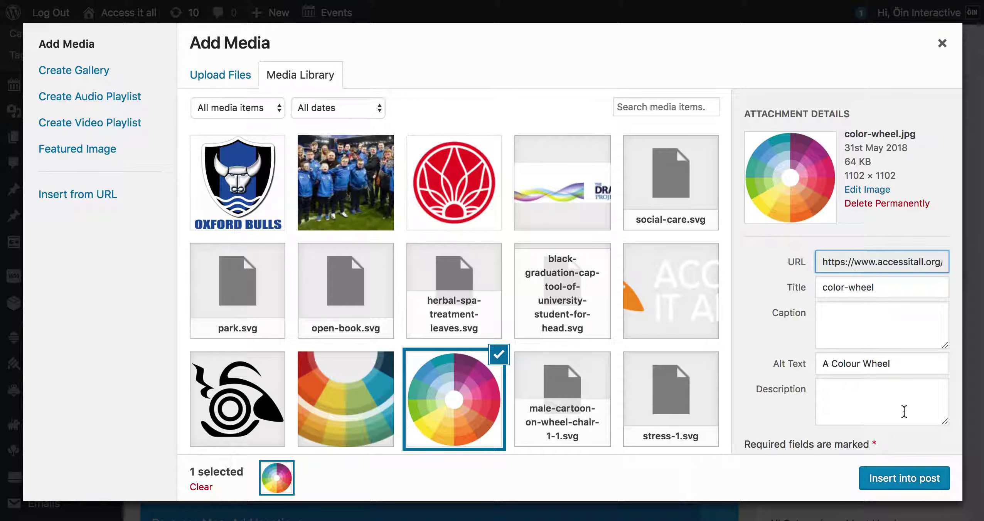
scroll(904, 412, down, 5)
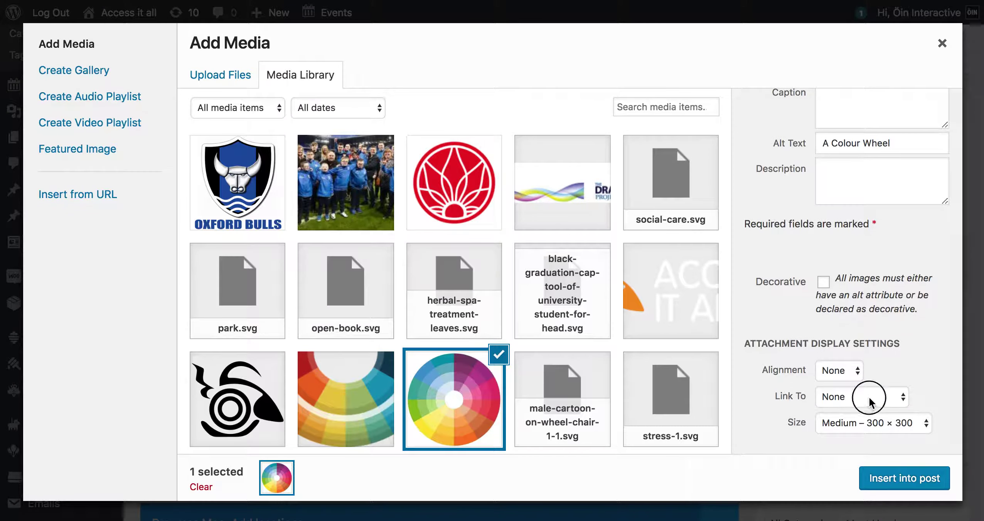
click(869, 397)
click(840, 371)
click(833, 358)
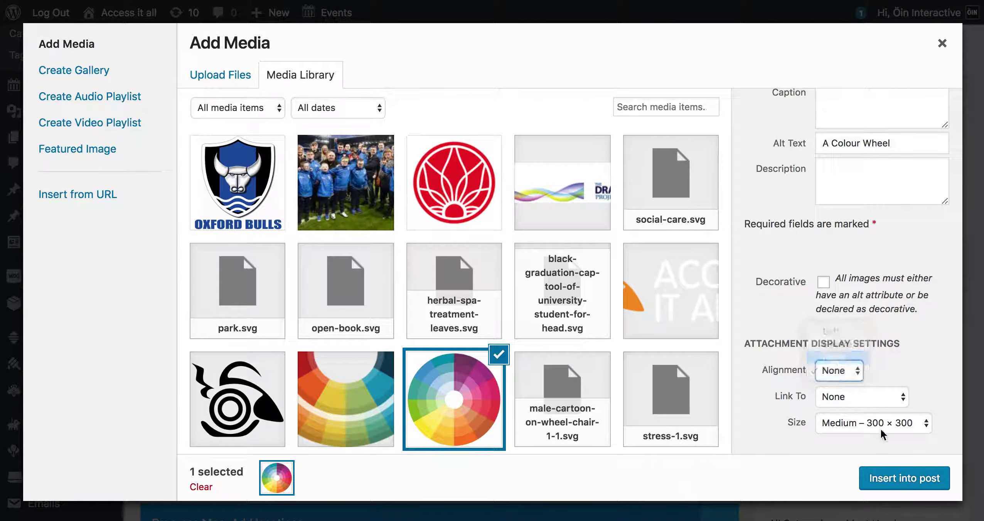
click(901, 478)
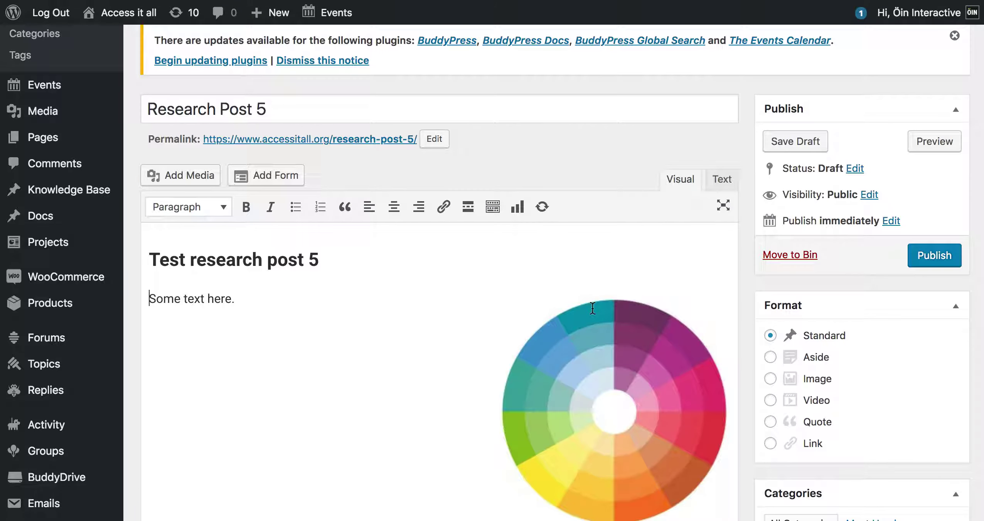
scroll(643, 266, down, 2)
scroll(644, 267, down, 3)
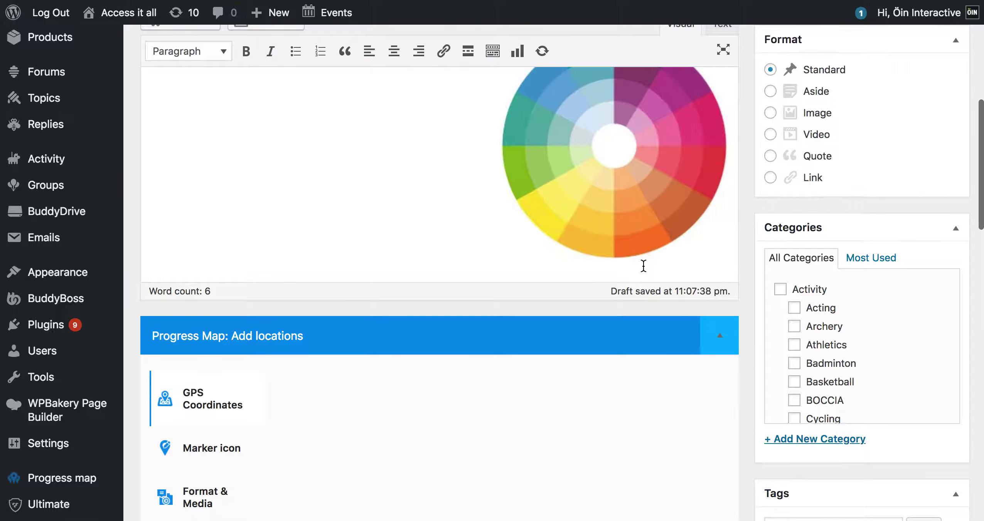
scroll(893, 356, down, 1)
scroll(894, 355, down, 3)
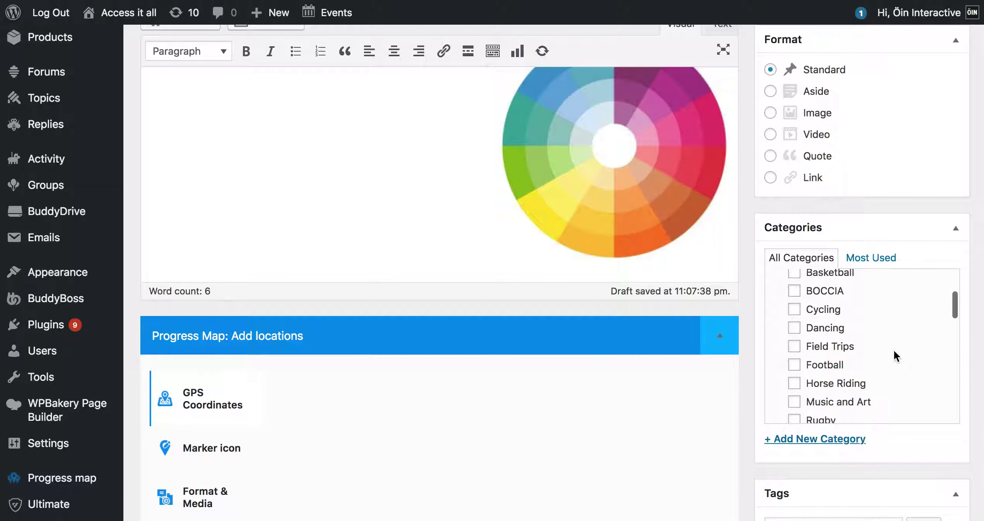
scroll(894, 356, down, 4)
scroll(895, 356, down, 2)
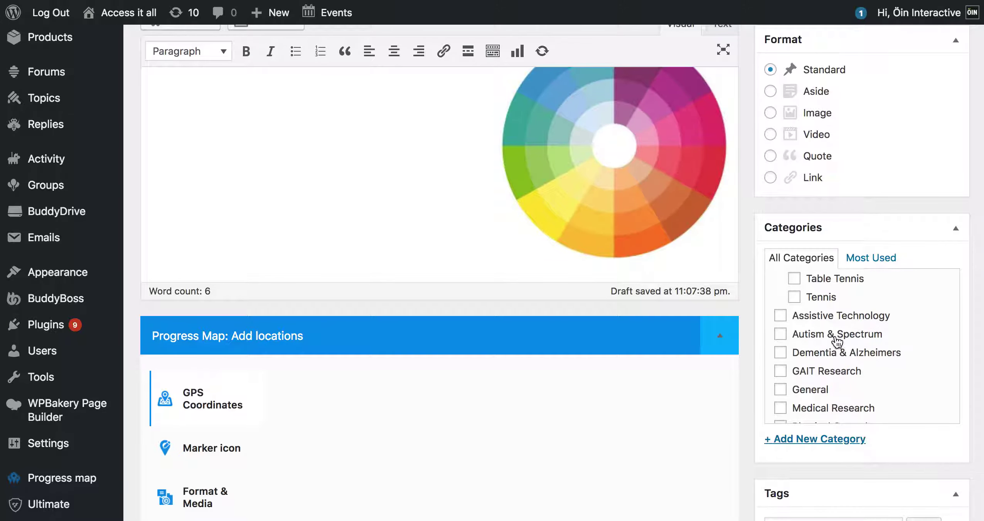
scroll(838, 342, down, 1)
scroll(840, 344, down, 1)
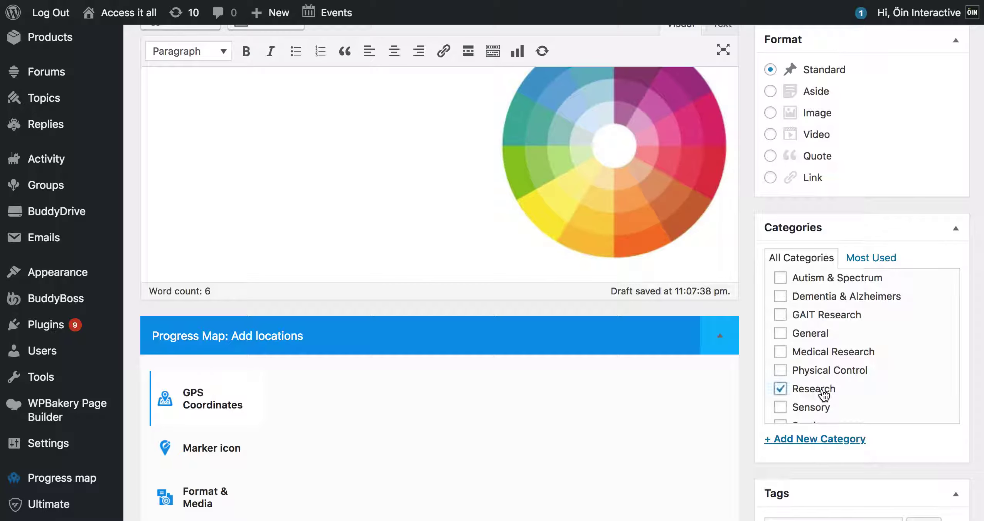
scroll(824, 396, up, 1)
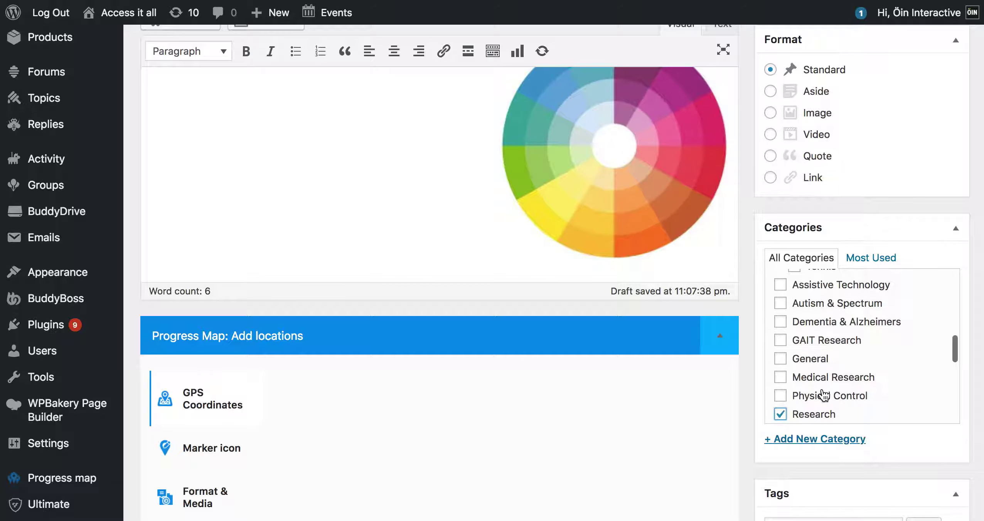
Tick the Research and Autism & Spectrum categories, then collapse the Progress Map panel.
click(817, 307)
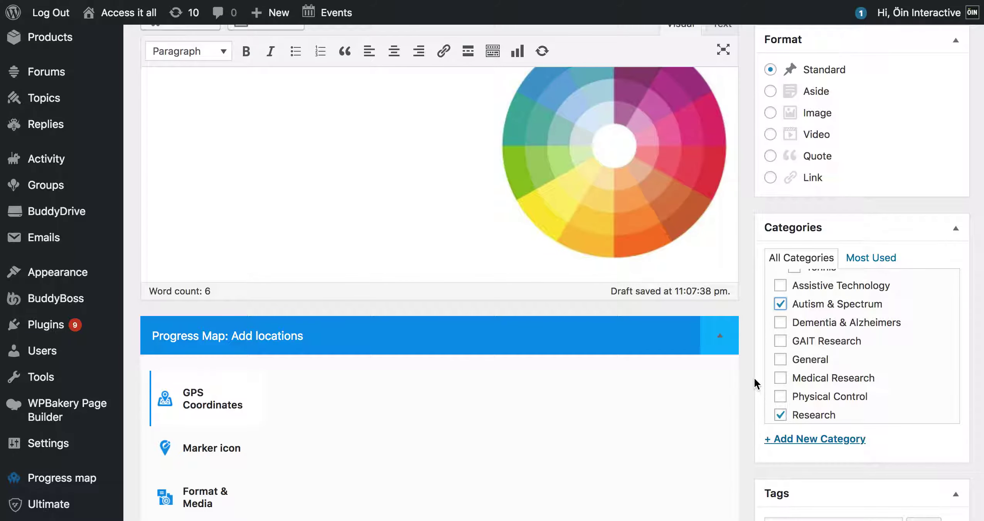
scroll(754, 378, down, 2)
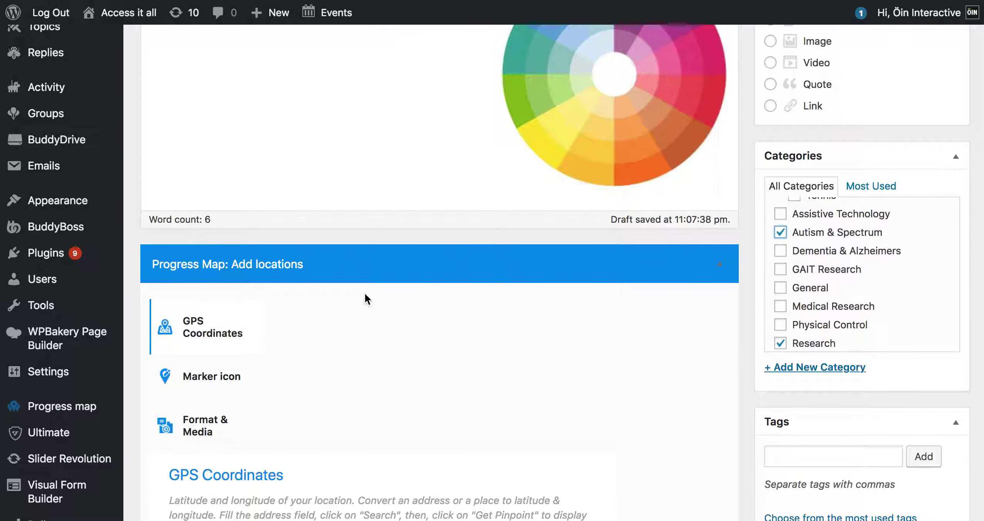
click(717, 271)
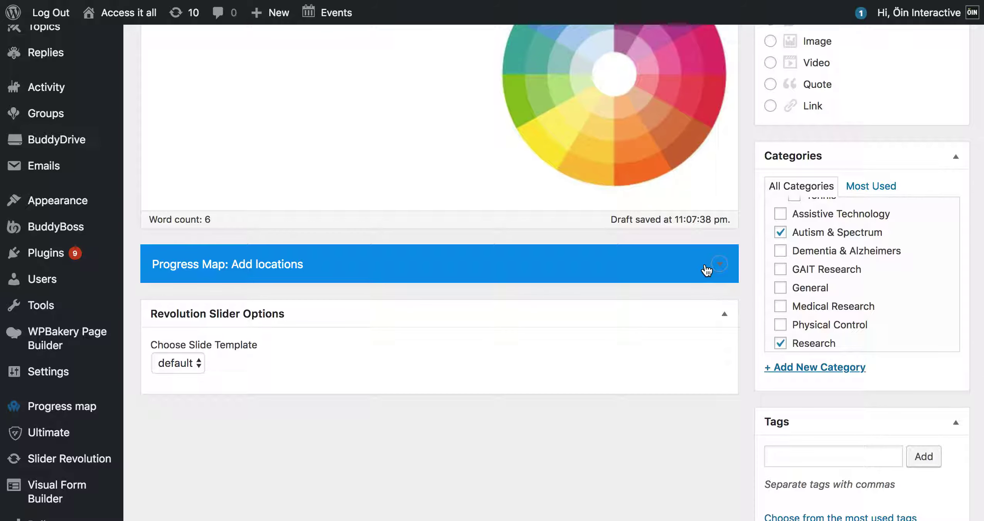
scroll(754, 267, down, 3)
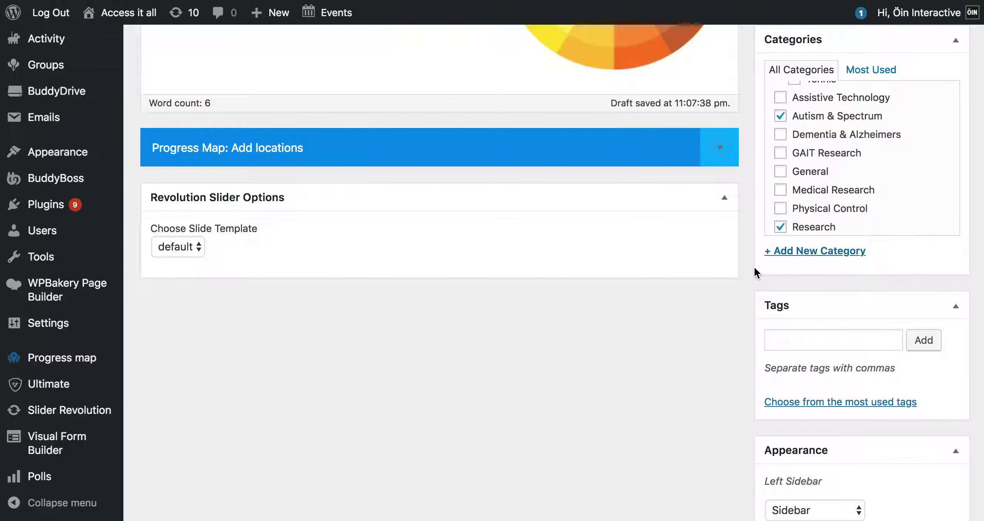
scroll(755, 266, up, 5)
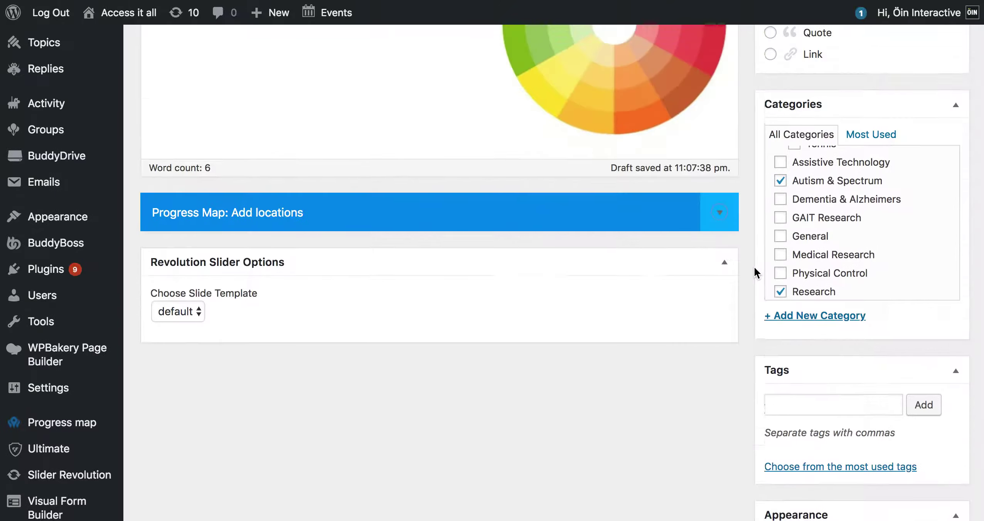
scroll(406, 154, up, 2)
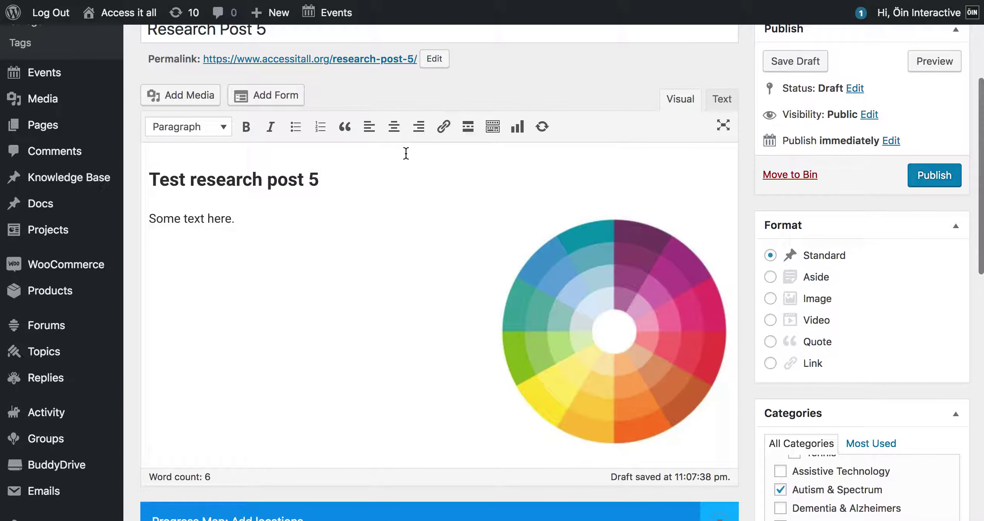
scroll(406, 154, up, 2)
scroll(677, 231, down, 1)
scroll(692, 242, down, 2)
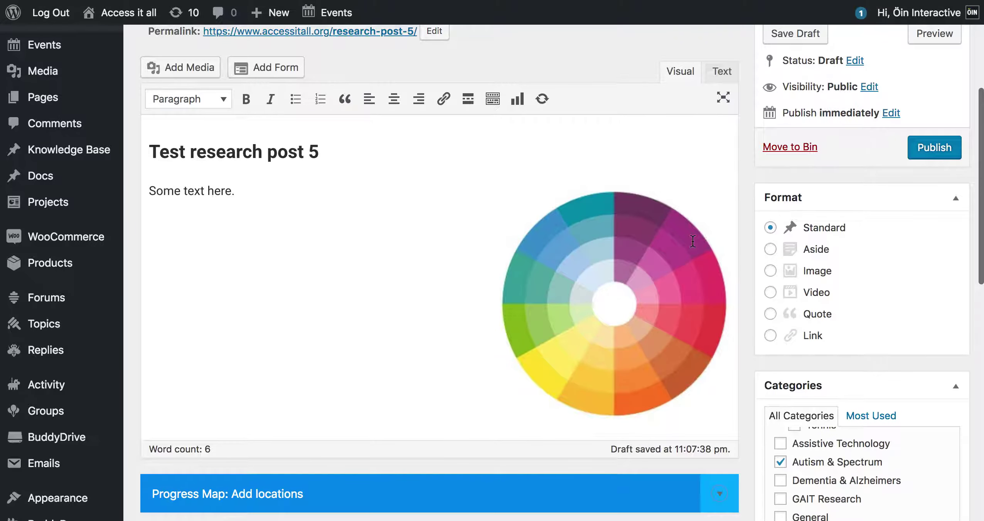
scroll(694, 243, down, 5)
scroll(703, 266, down, 3)
scroll(780, 388, down, 2)
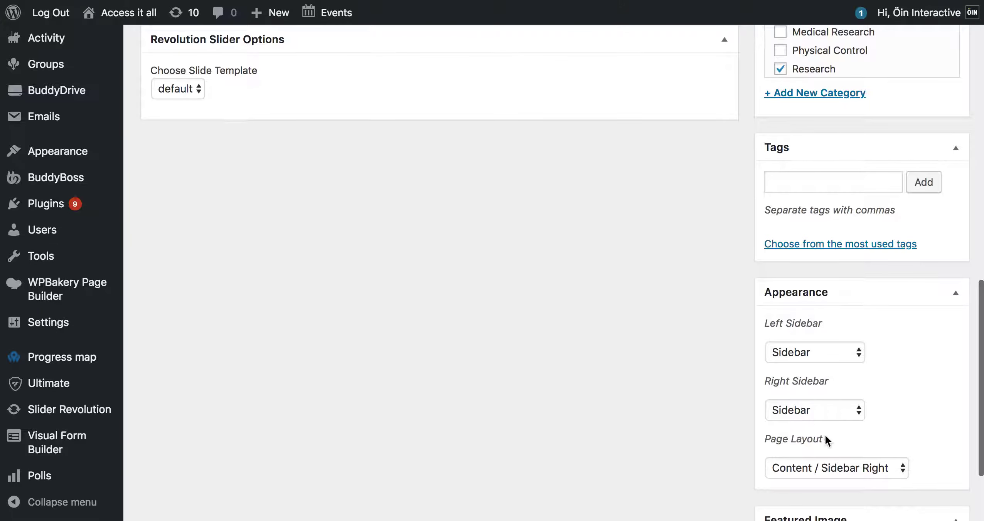
scroll(825, 436, down, 3)
Choose 'Full Content / No Sidebar' as the Page Layout in the Appearance box.
click(848, 397)
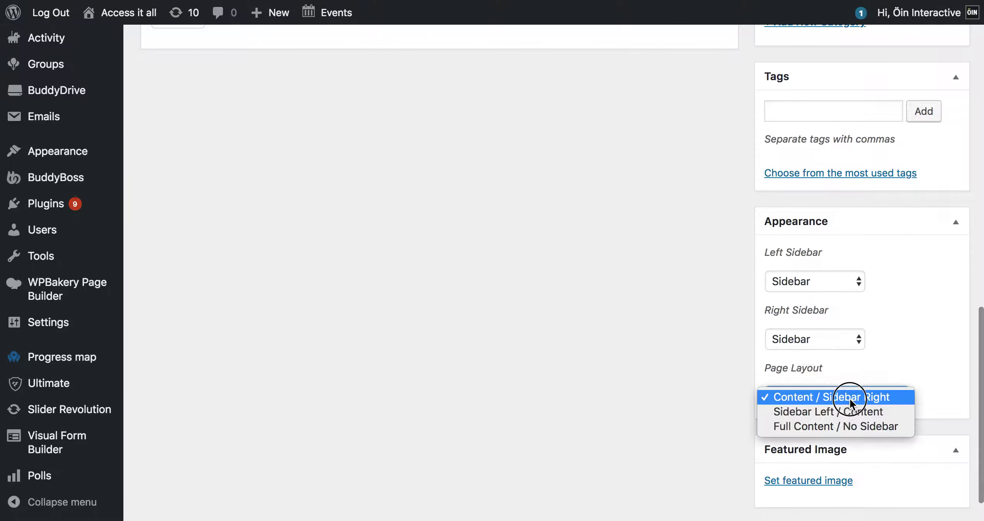
click(843, 427)
scroll(843, 427, down, 2)
Pick the hands-on-keyboard photo from the Media Library as the featured image.
click(825, 431)
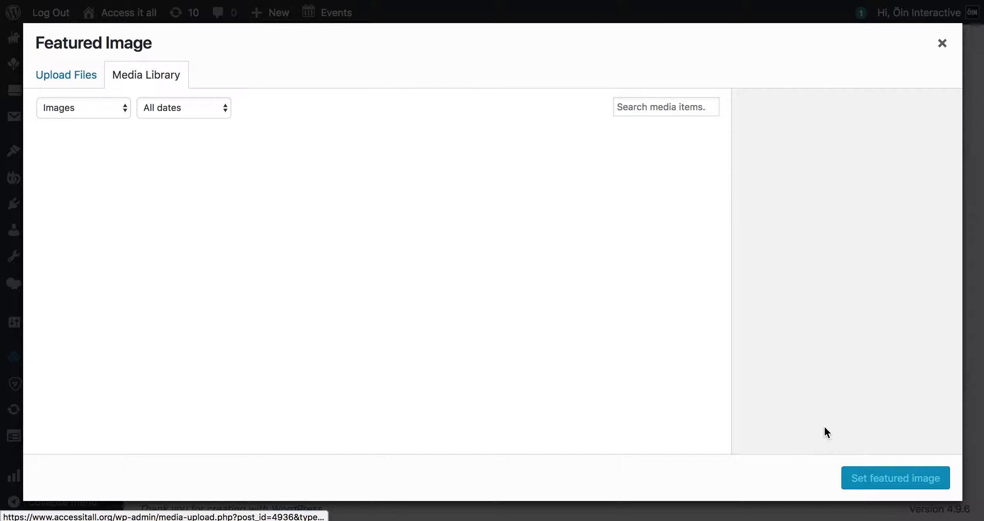
scroll(462, 294, down, 3)
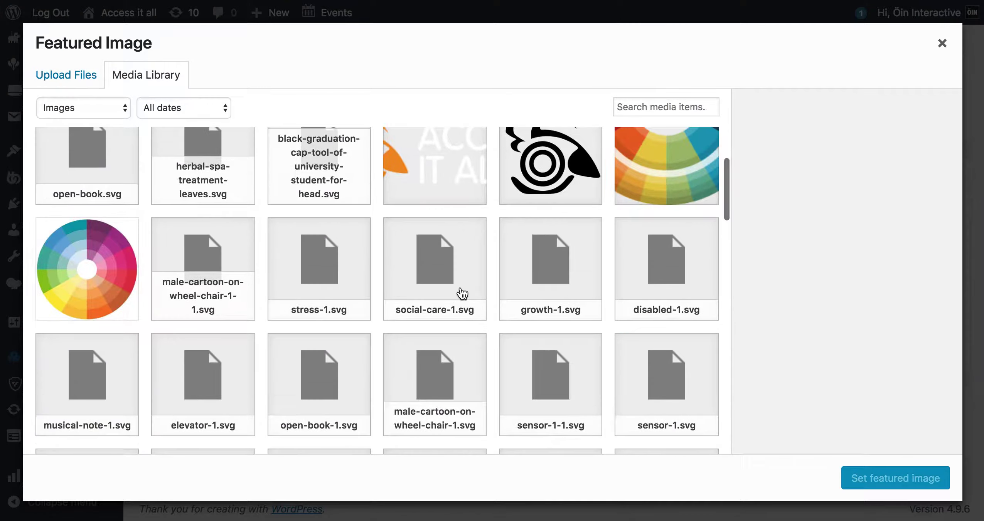
scroll(462, 293, down, 10)
scroll(462, 293, down, 5)
scroll(462, 294, down, 5)
scroll(462, 293, down, 2)
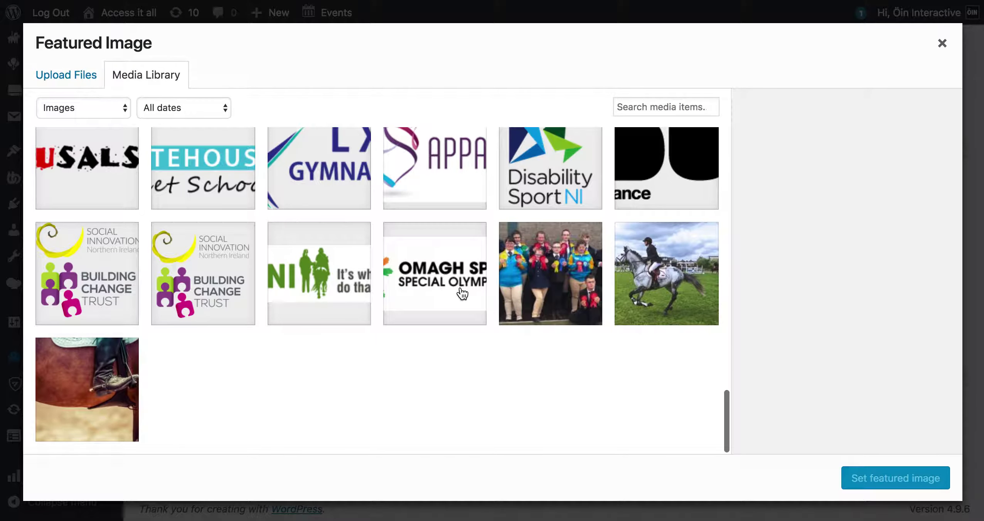
scroll(462, 294, down, 10)
scroll(462, 294, down, 3)
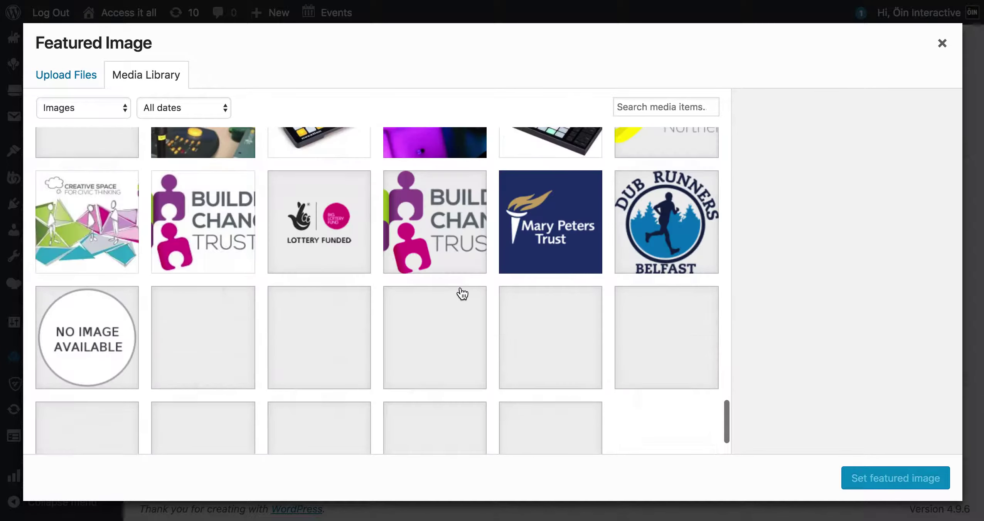
scroll(462, 293, down, 1)
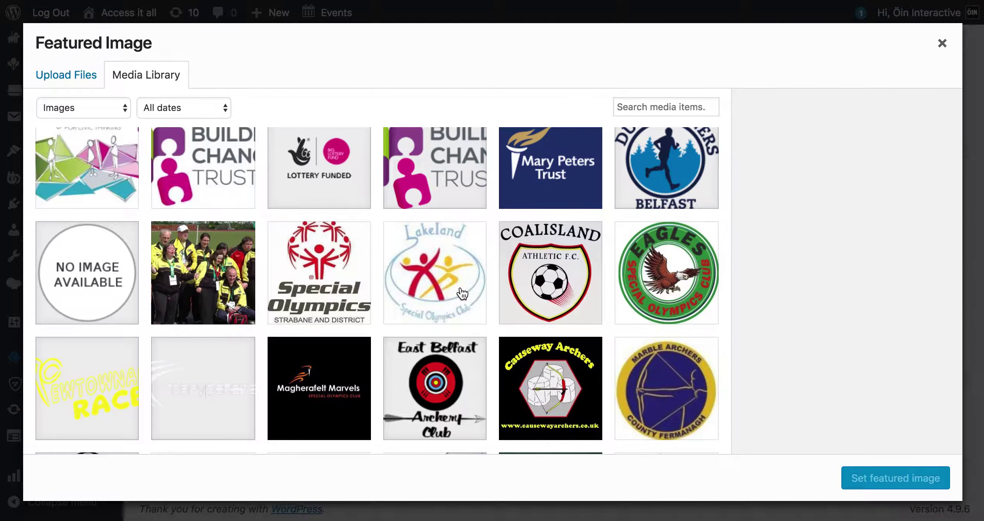
scroll(462, 294, down, 10)
scroll(463, 294, down, 1)
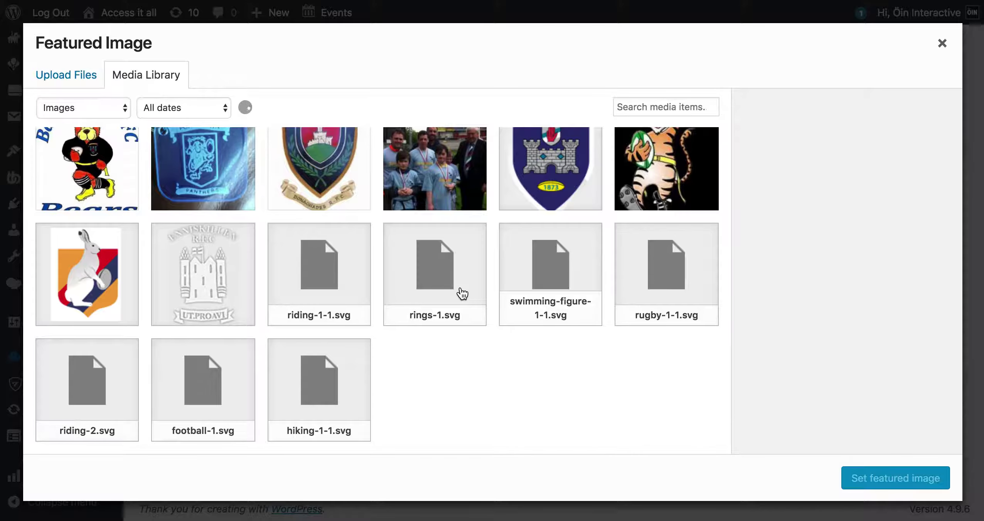
scroll(462, 294, down, 3)
scroll(462, 294, down, 10)
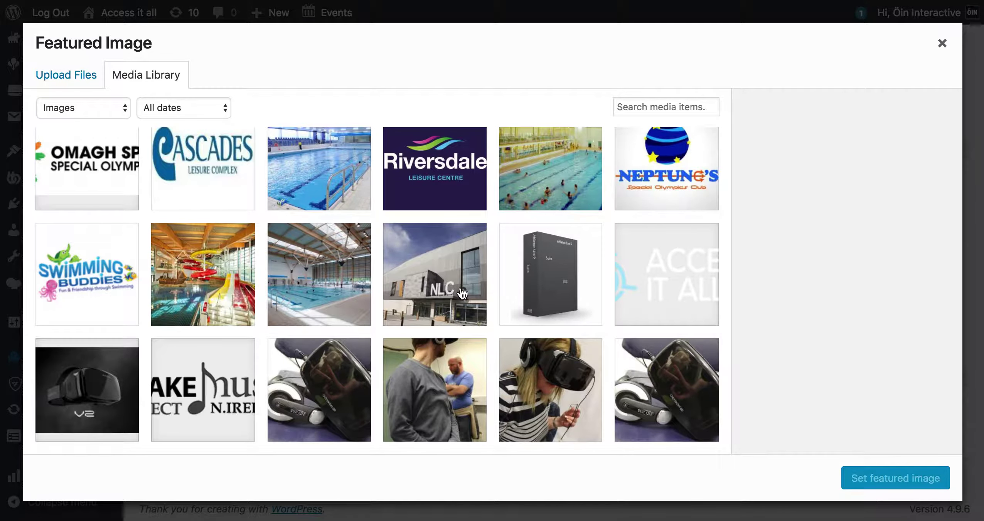
scroll(462, 294, down, 10)
scroll(462, 294, down, 5)
scroll(462, 294, down, 5)
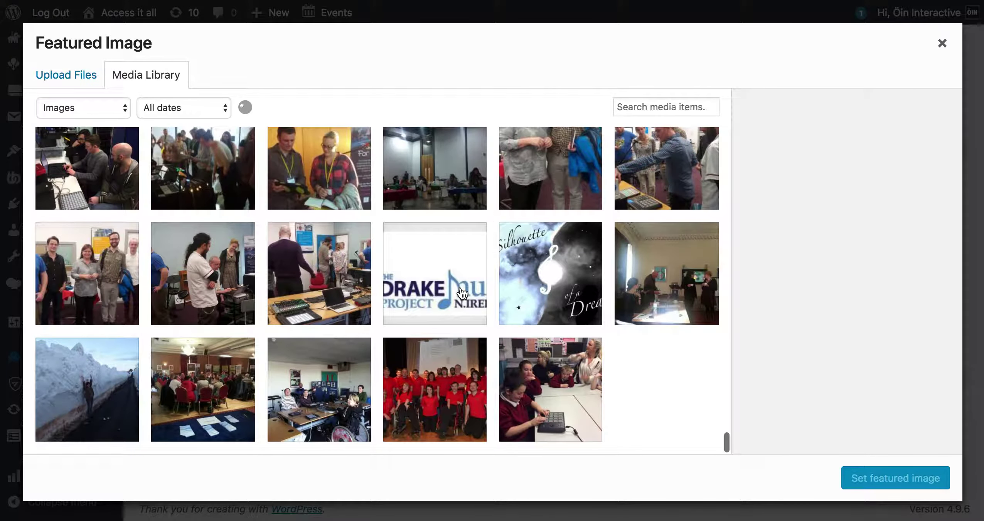
scroll(462, 294, down, 2)
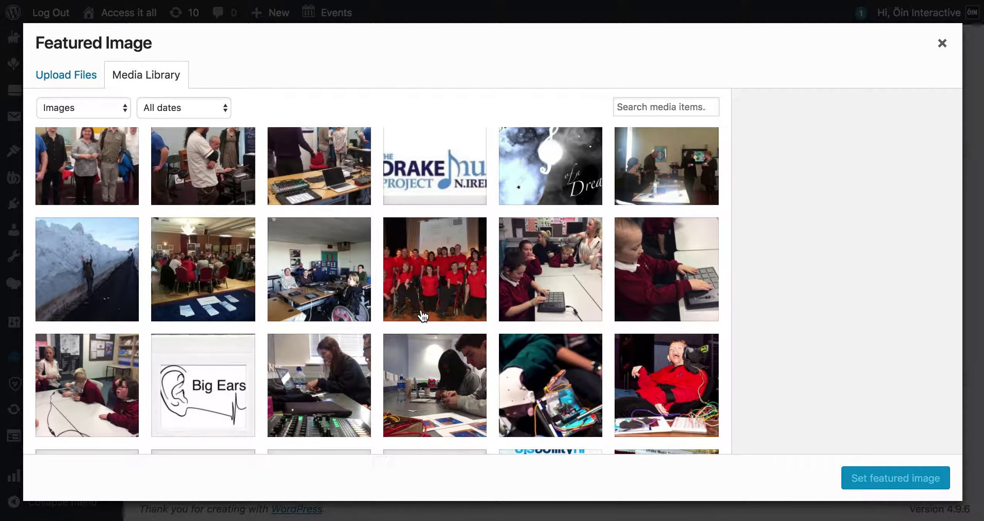
scroll(583, 391, down, 2)
scroll(583, 391, down, 1)
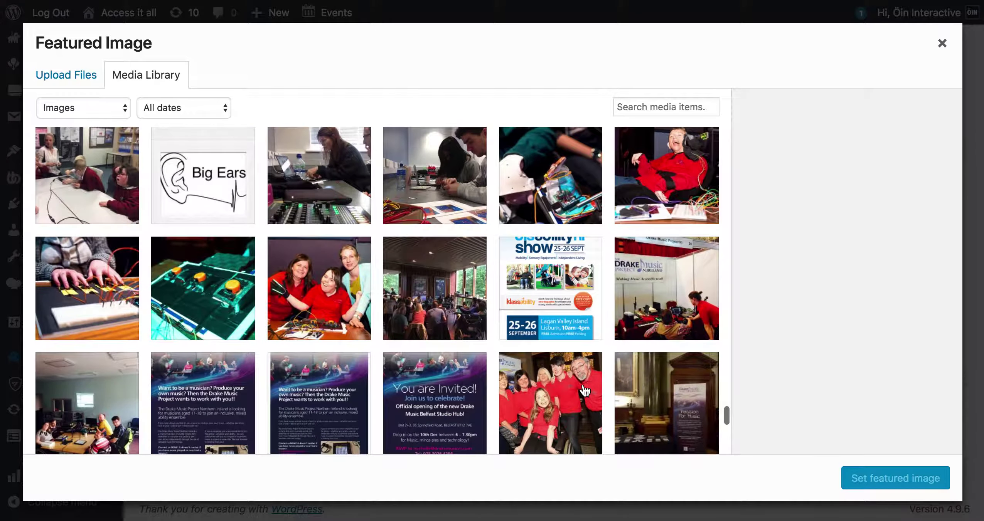
scroll(584, 391, down, 2)
click(70, 196)
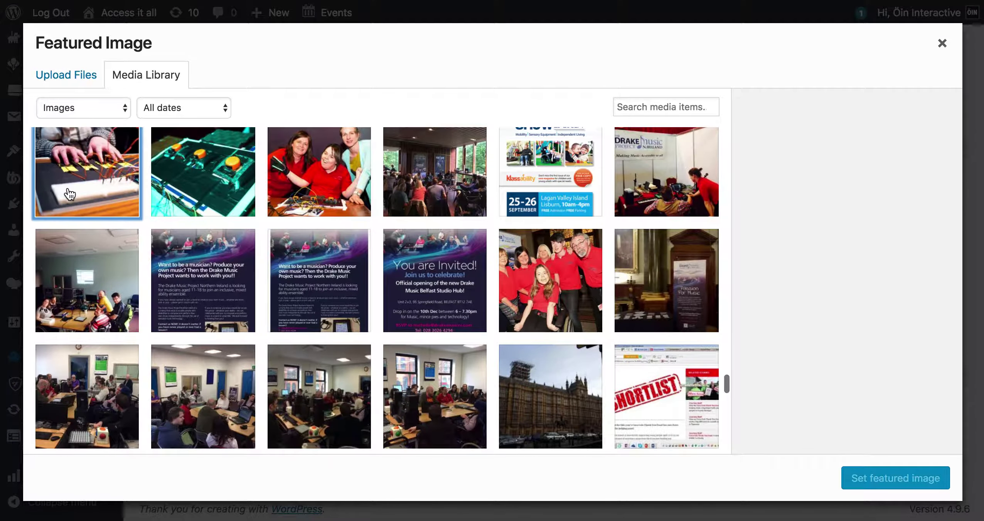
click(896, 477)
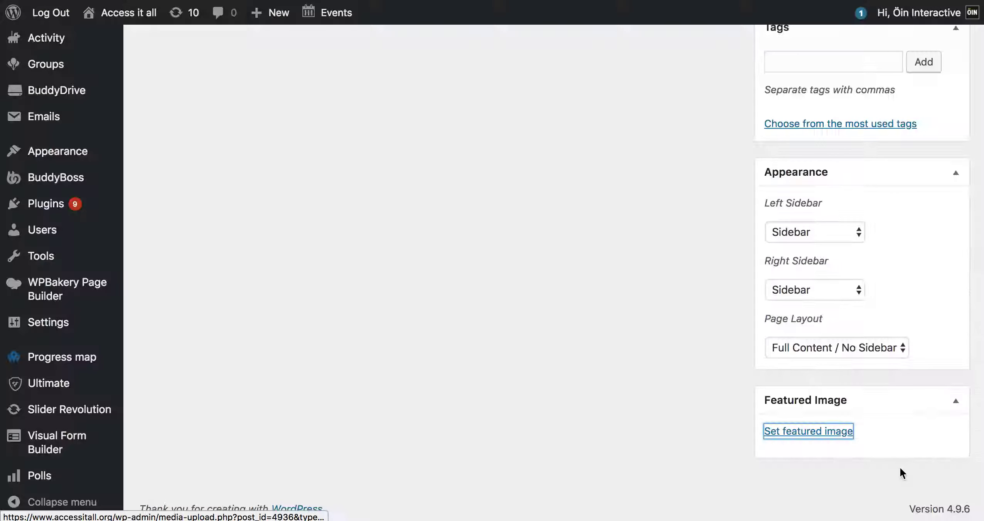
scroll(749, 202, up, 5)
scroll(748, 201, up, 5)
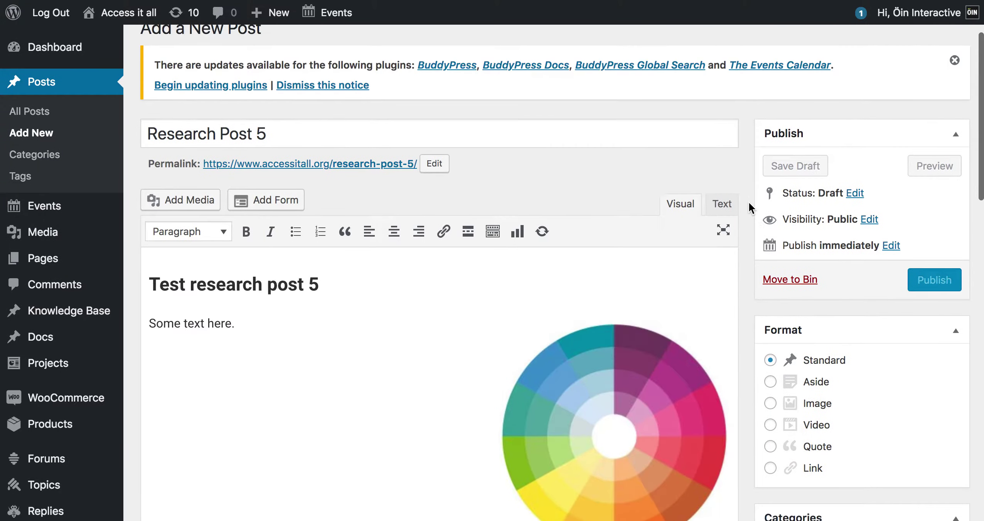
scroll(749, 201, up, 1)
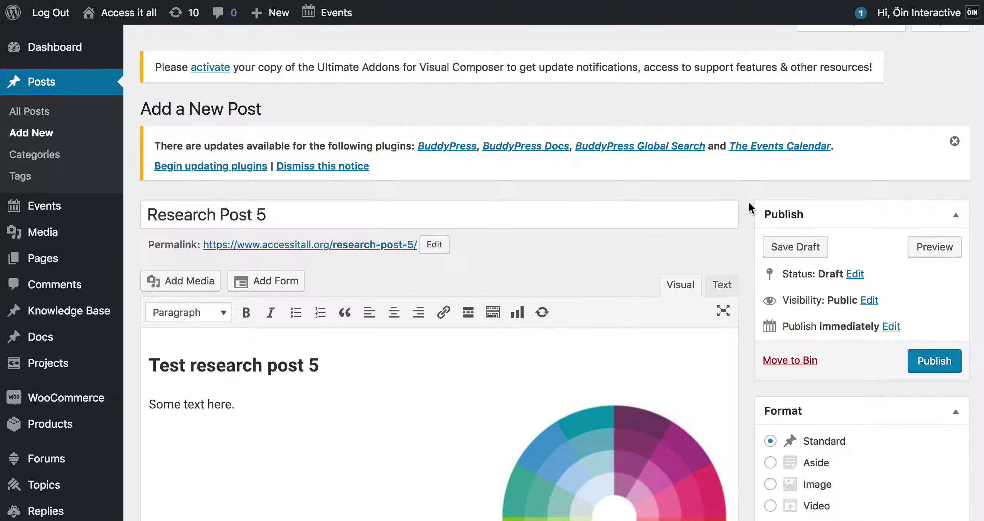
Publish Research Post 5, then bring up options for opening the published post.
click(926, 366)
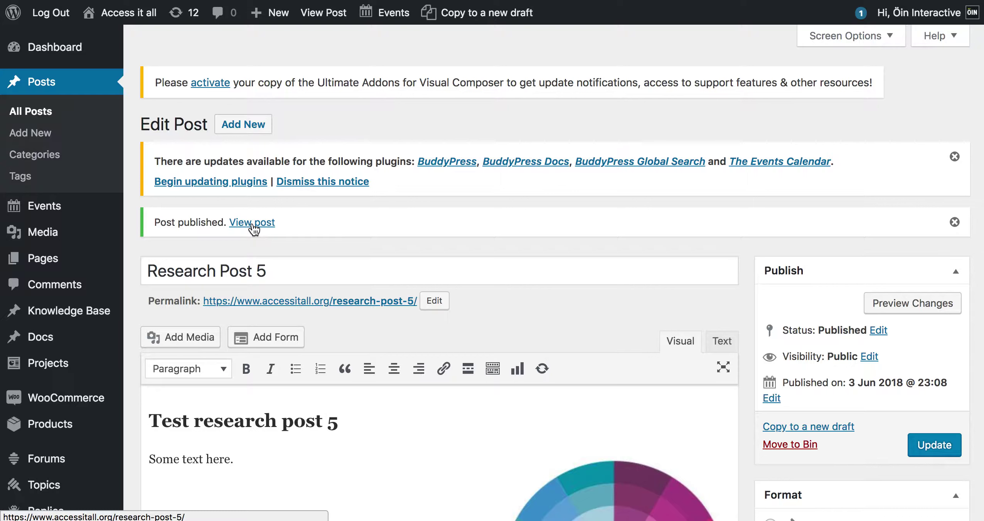
right_click(255, 223)
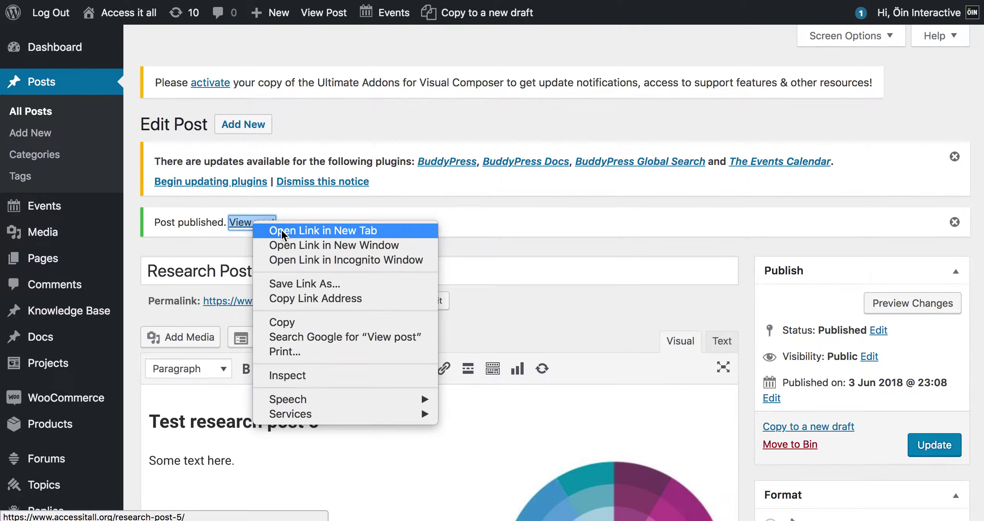
On the live Research page, filter posts to Autism & Spectrum, then back to All.
click(281, 230)
mouse_move(128, 13)
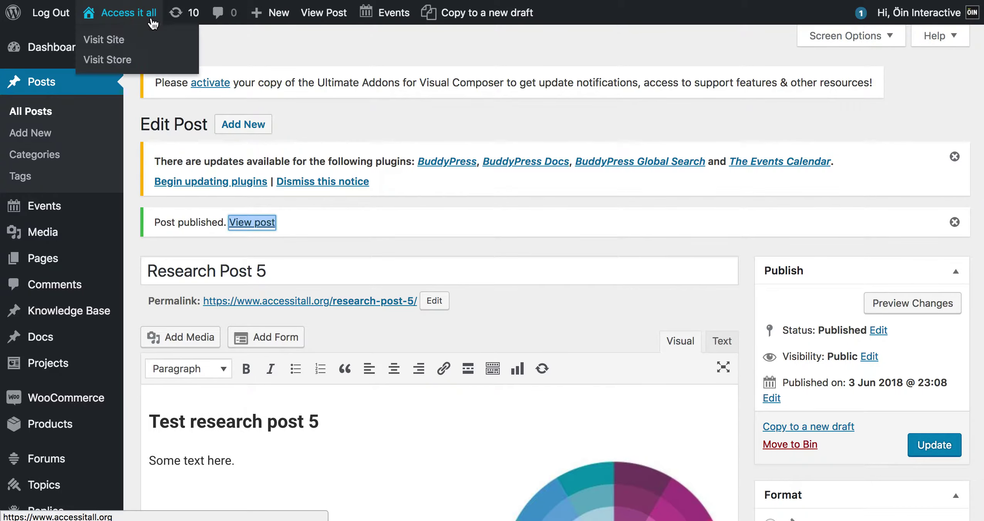
click(136, 46)
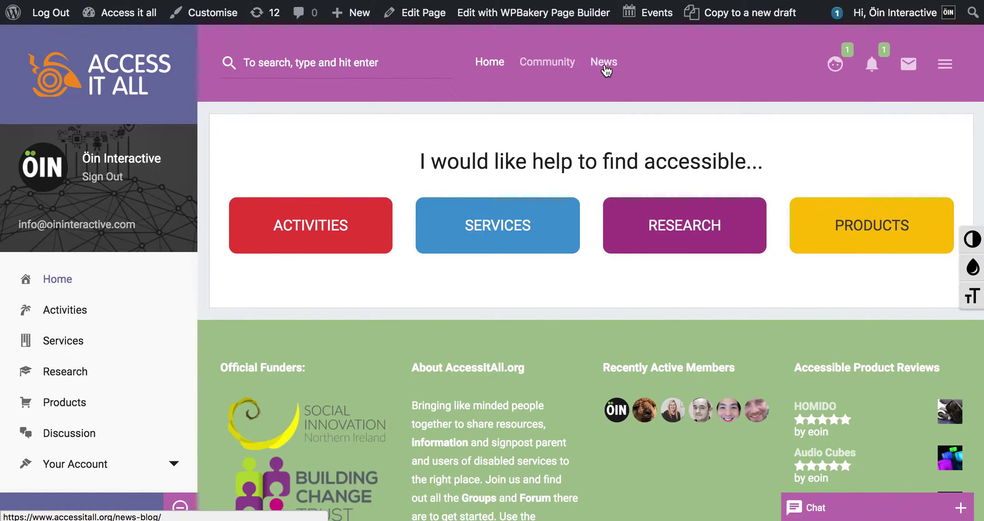
click(676, 238)
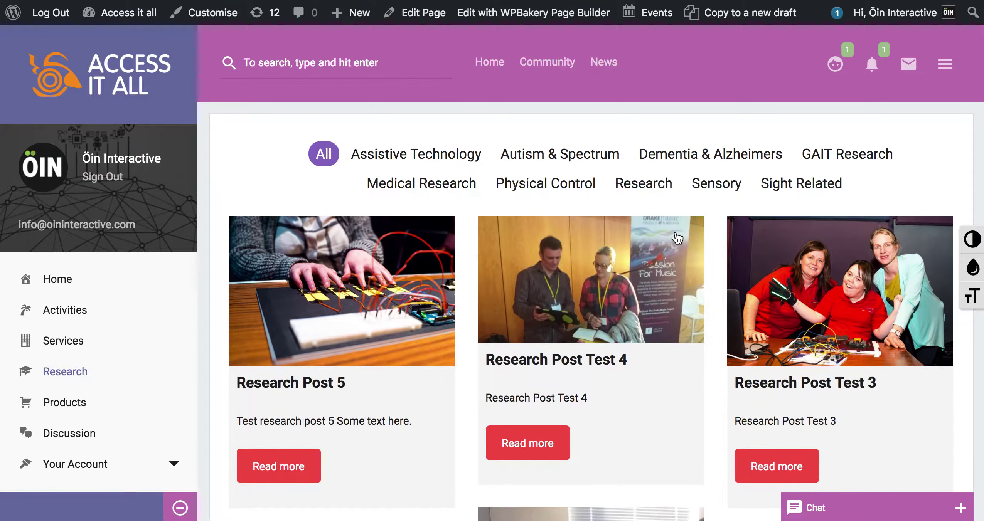
click(589, 162)
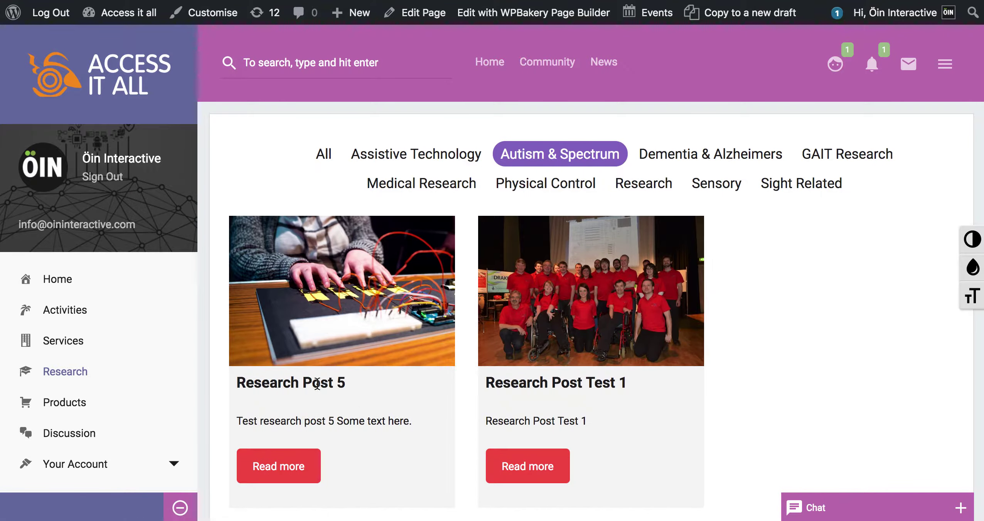
scroll(355, 403, down, 1)
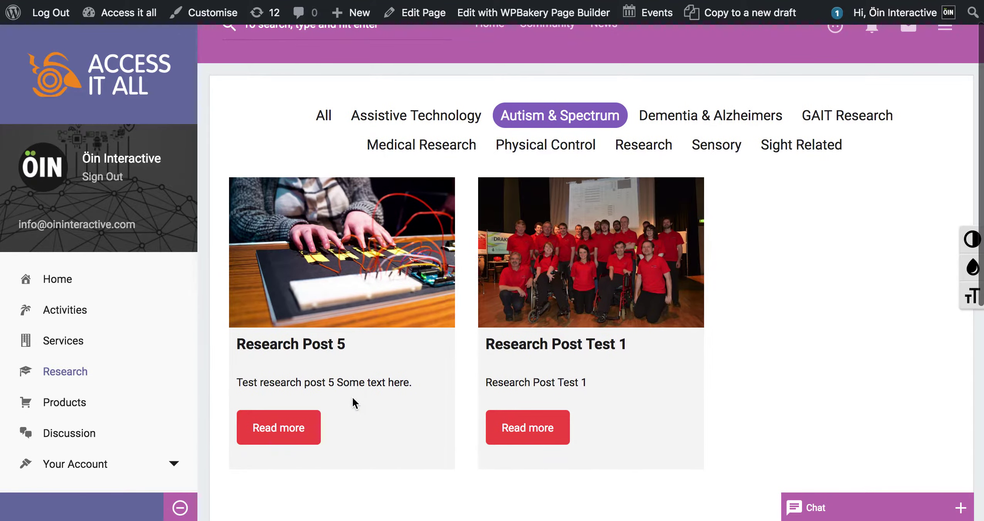
click(324, 115)
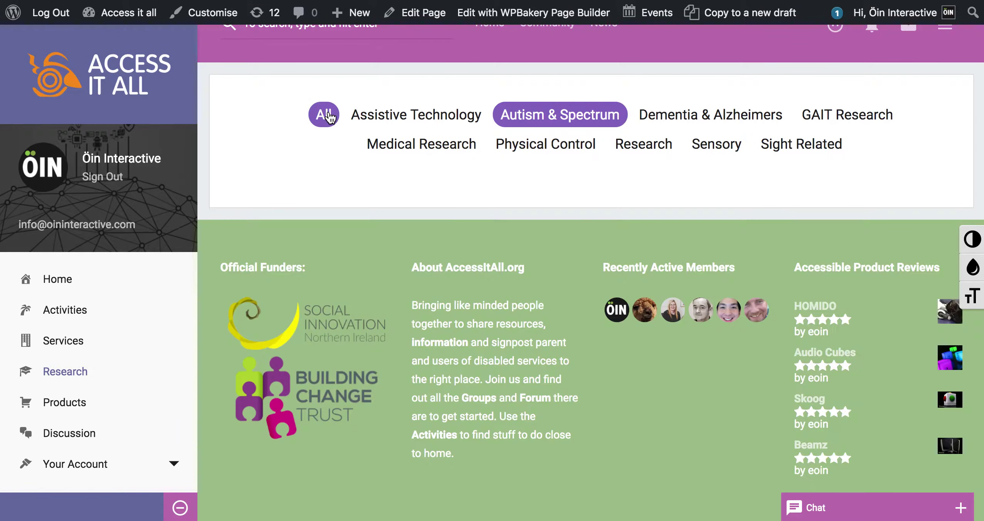